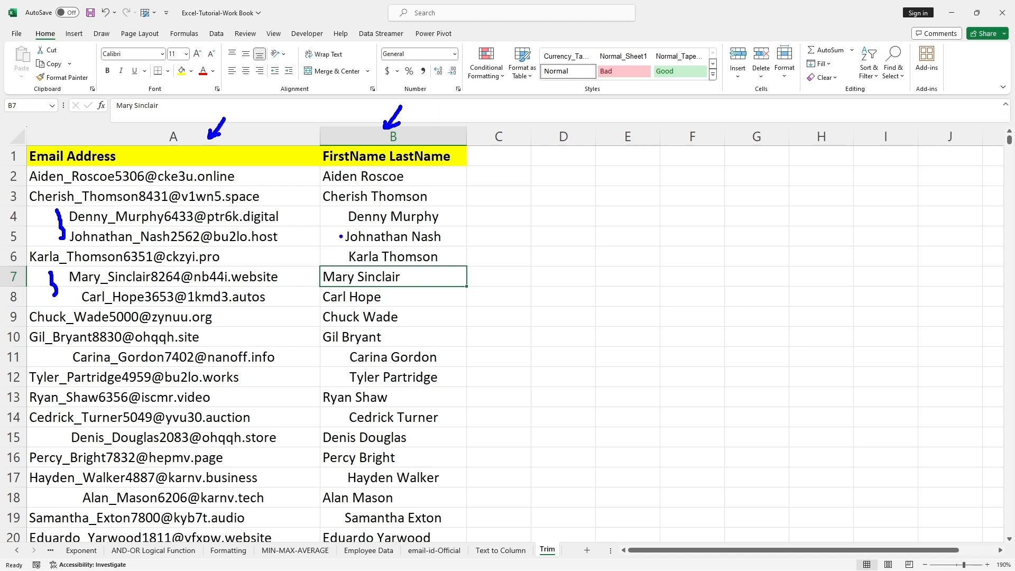
drag(337, 209, 336, 255)
drag(336, 350, 333, 377)
key(Escape)
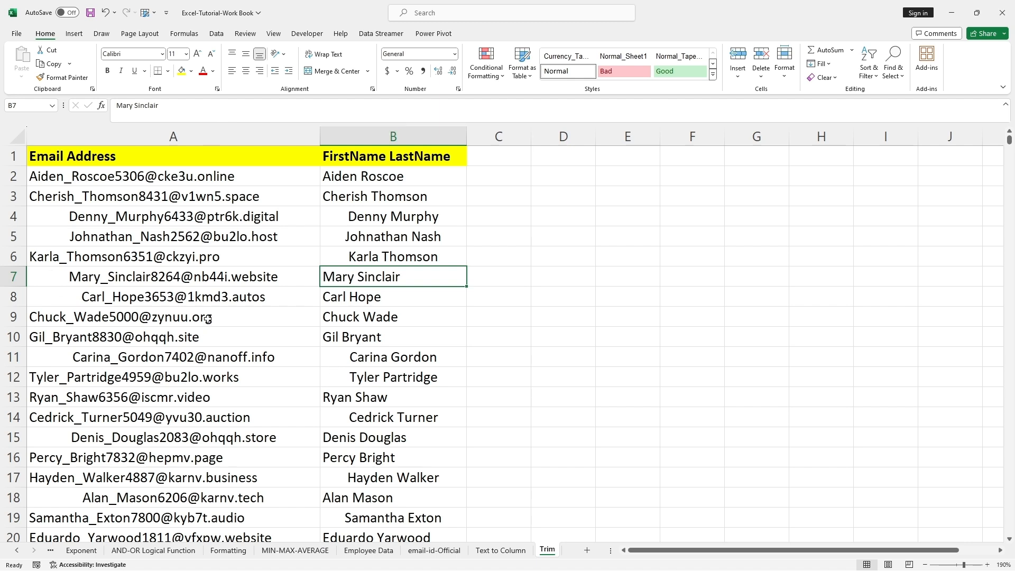
Widen column C and open cell C2 for editing
drag(531, 137, 653, 136)
click(500, 175)
double_click(500, 175)
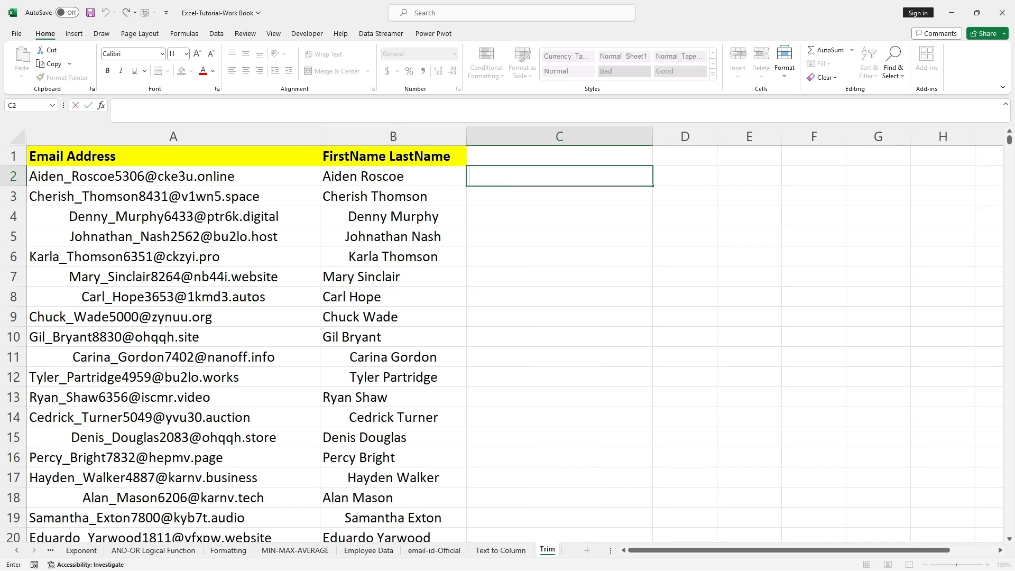
Try entering =trim in C2 and clear the cell again
text(=trim)
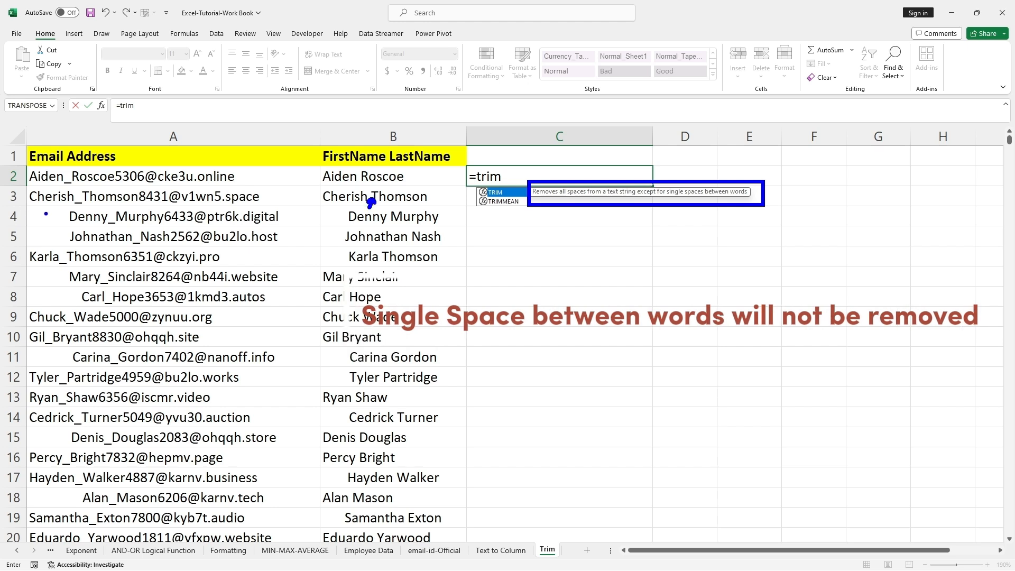
drag(47, 211, 43, 241)
drag(53, 276, 47, 300)
drag(338, 212, 337, 258)
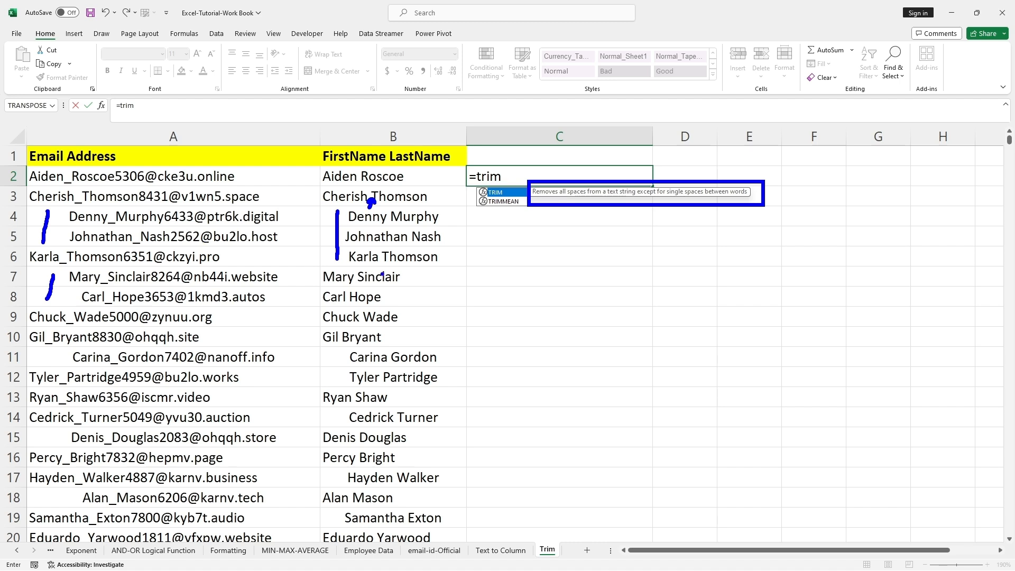
drag(385, 259, 378, 275)
key(Return)
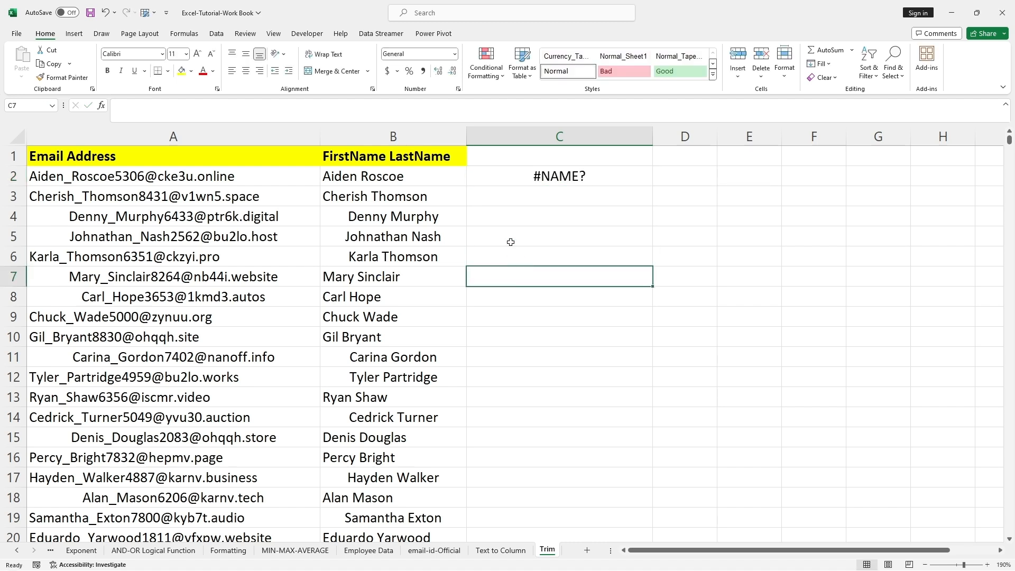
click(522, 174)
key(Delete)
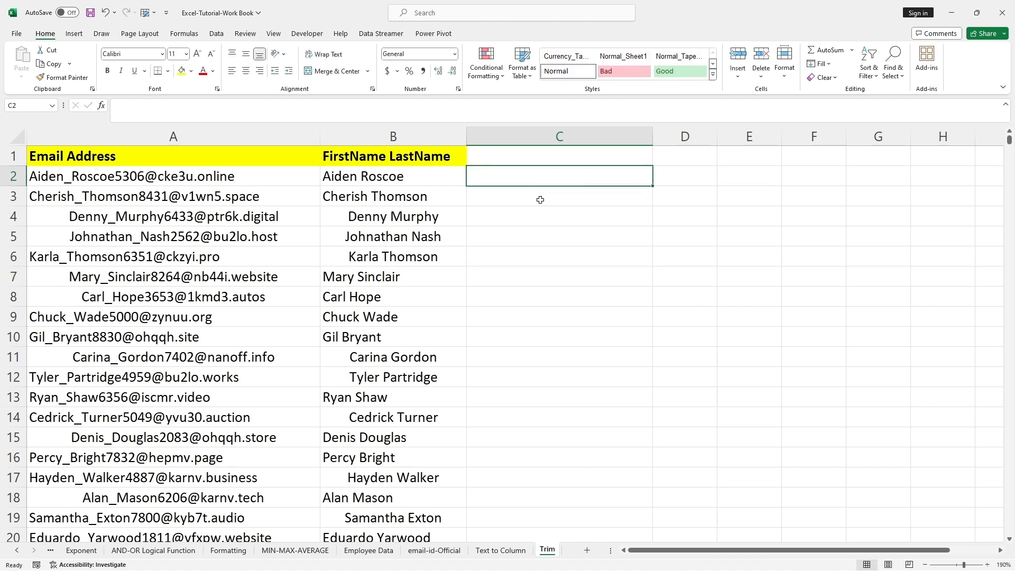
Enter the formula =TRIM(A2) in C2 to strip extra spaces from the first email address
text(=)
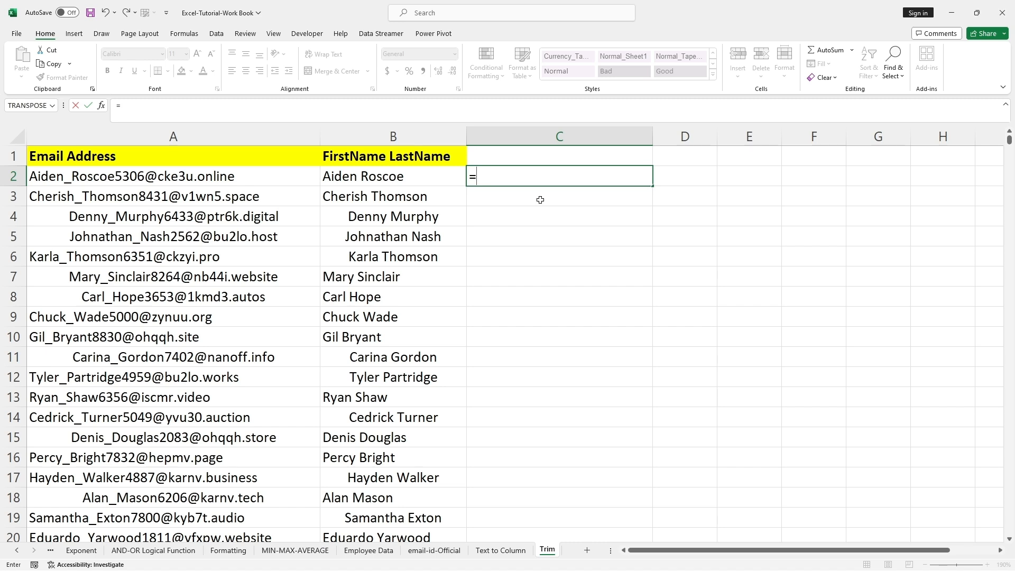
text(trim)
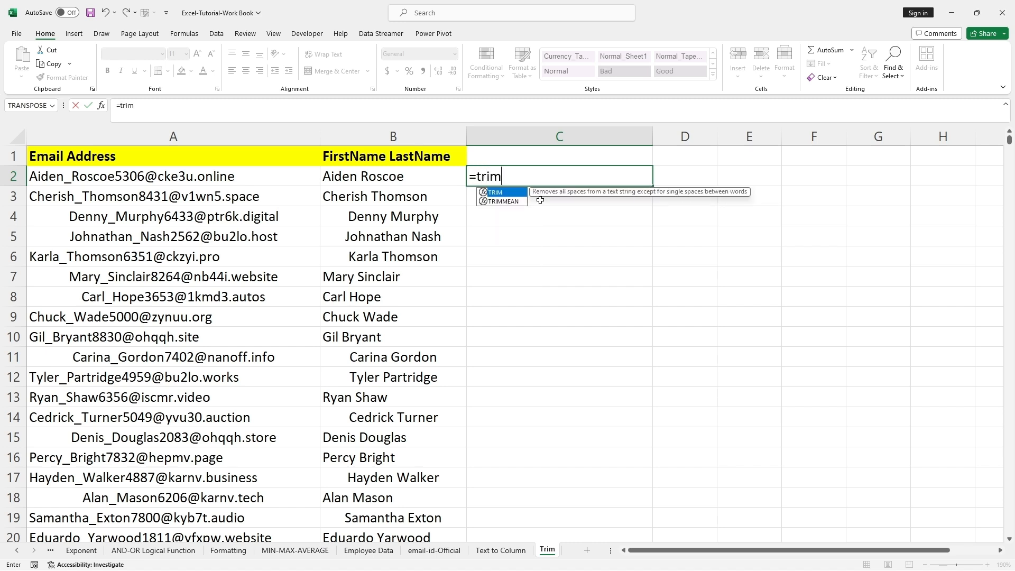
text(9)
key(BackSpace)
text(()
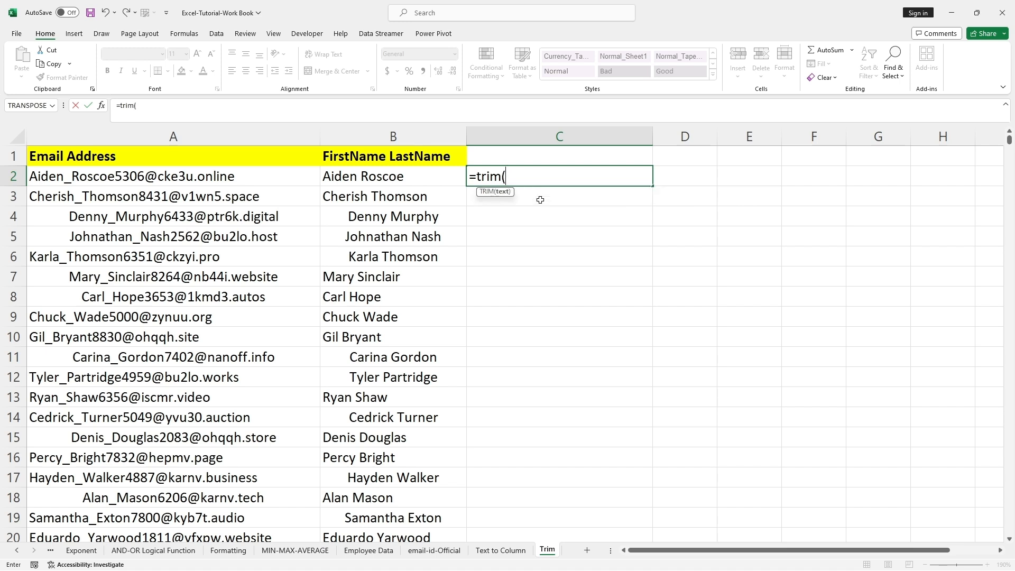
click(257, 178)
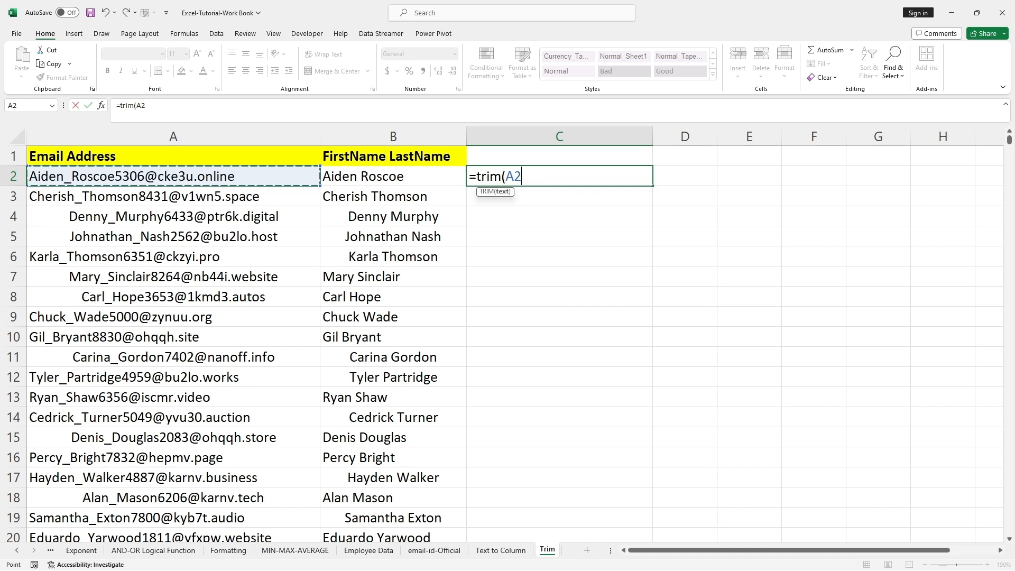
text())
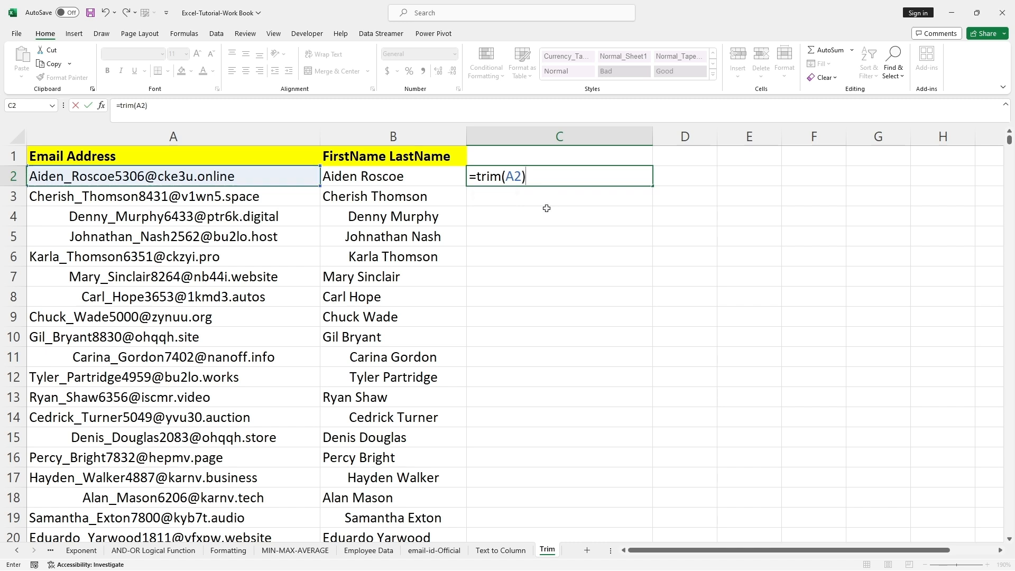
key(Return)
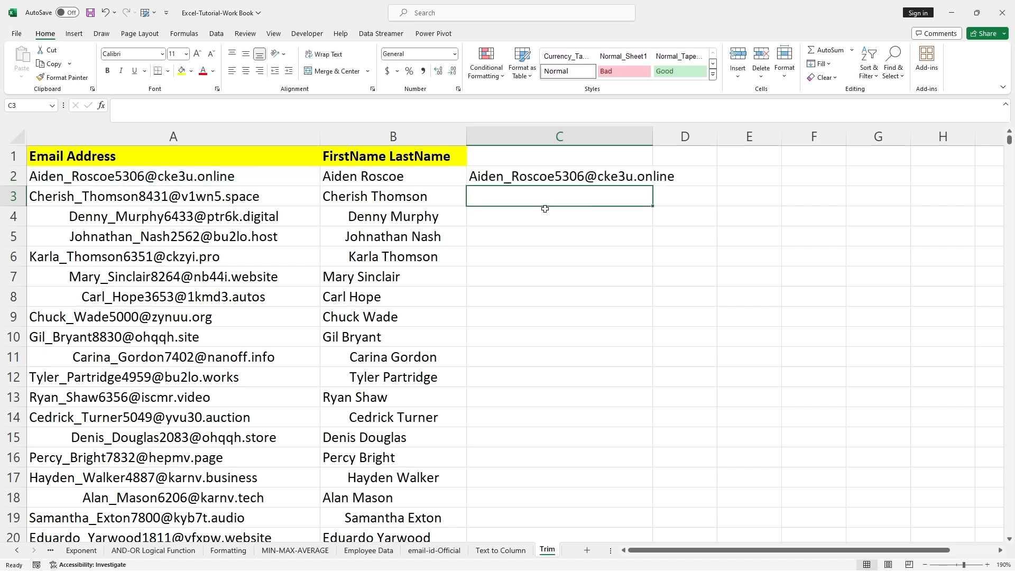
Autofit column C's width to its contents and select C2
click(546, 209)
double_click(652, 137)
click(547, 175)
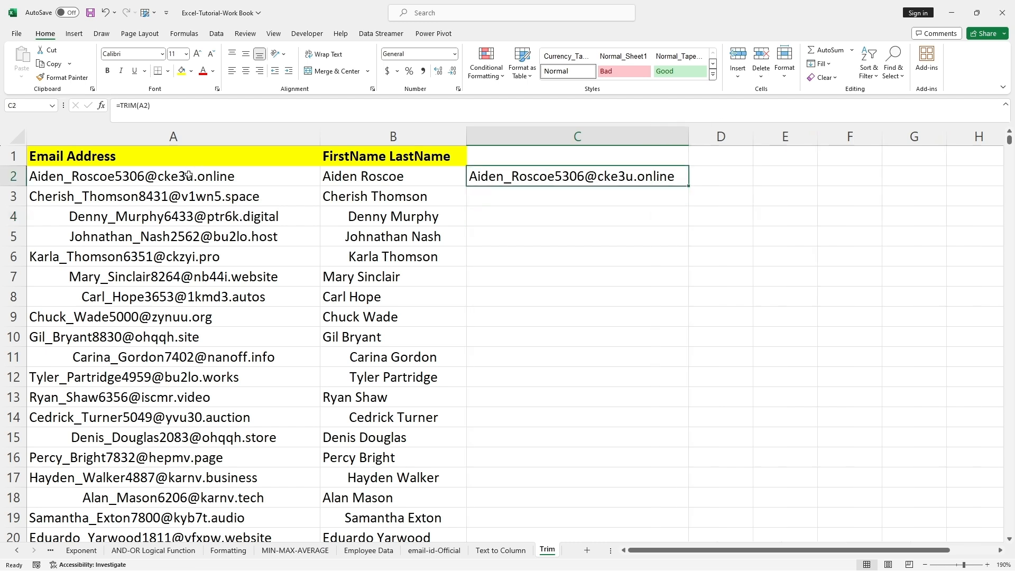
Fill the TRIM formula from C2 down to row 16 and autofit column C again
click(188, 175)
click(494, 177)
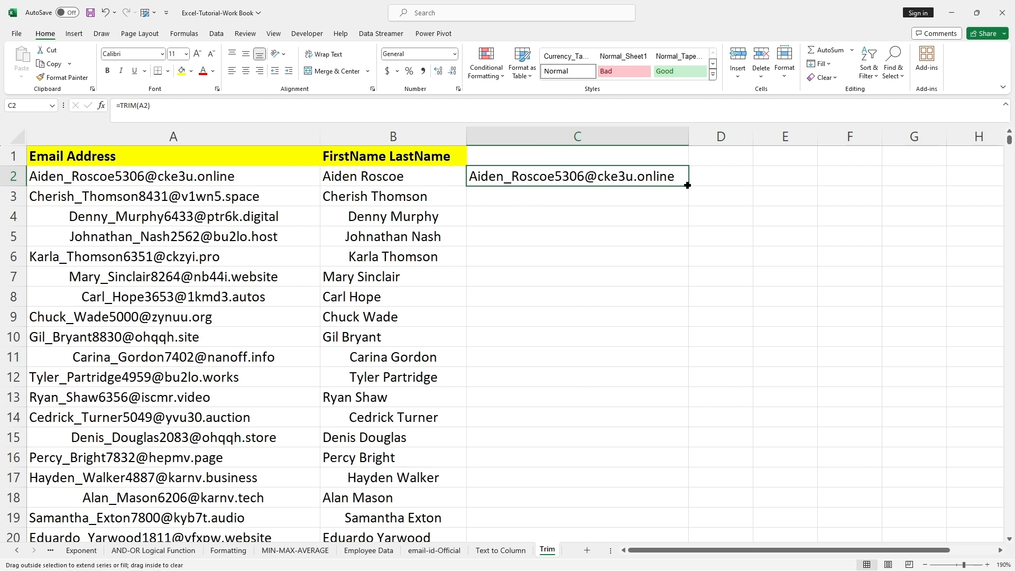
drag(687, 185, 690, 464)
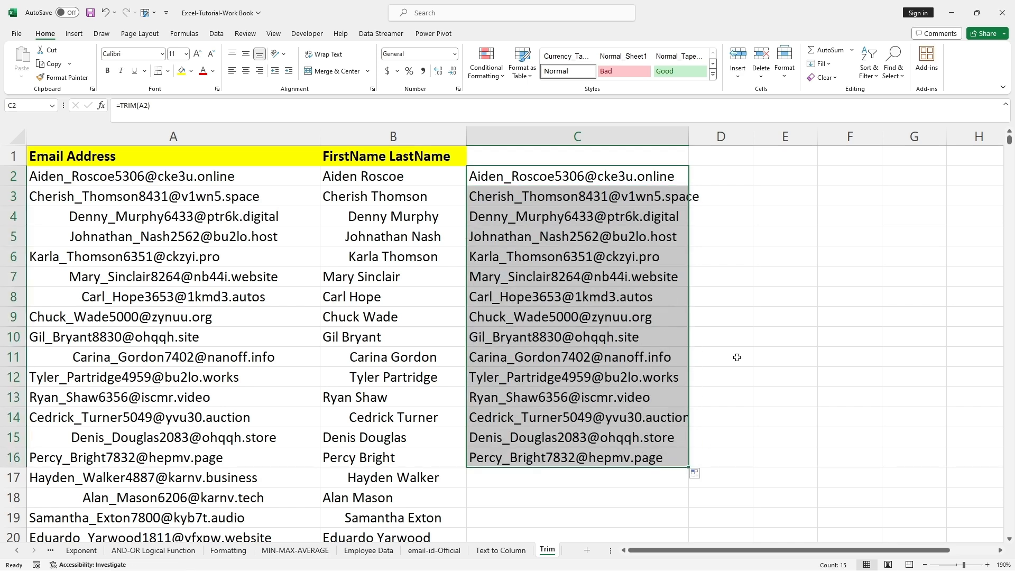
double_click(688, 136)
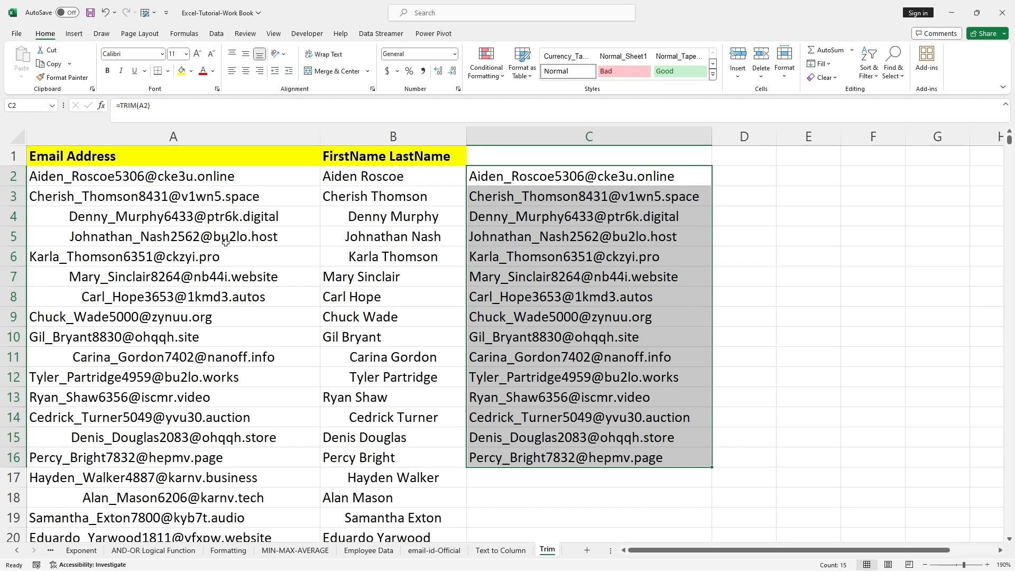
Extend the TRIM formula from C16 down to the last data row in column C
drag(57, 215, 53, 235)
key(Escape)
click(614, 243)
scroll(723, 312, down, 4)
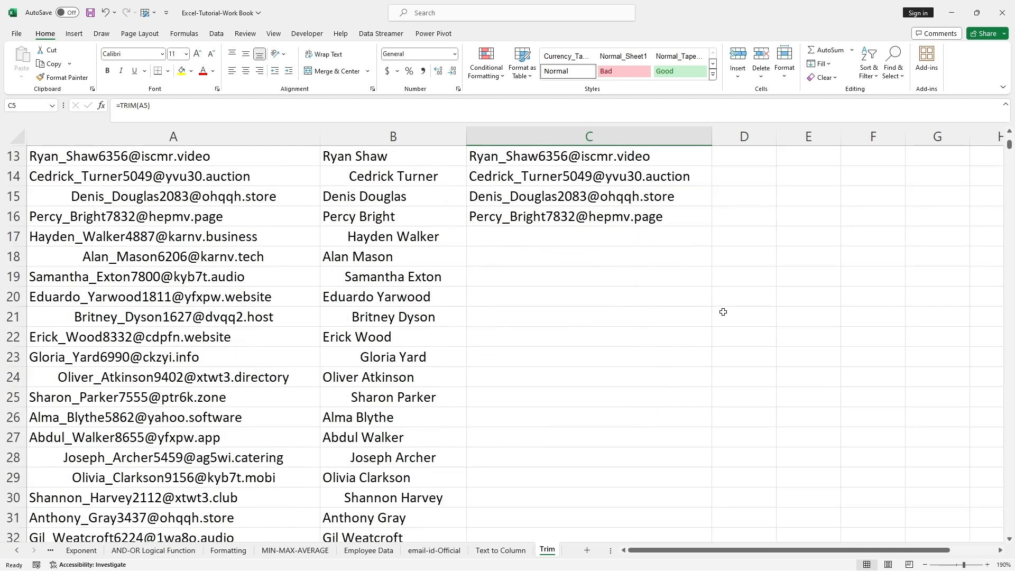
click(689, 212)
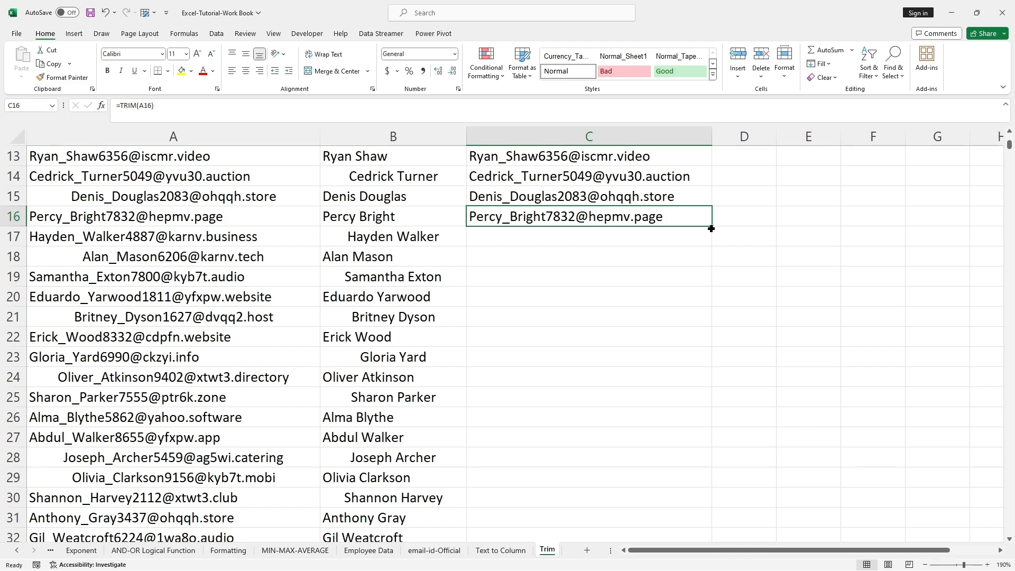
drag(711, 228, 689, 504)
Enter the formula =TRIM(B2) in D2 to strip extra spaces from the first name
scroll(740, 403, up, 20)
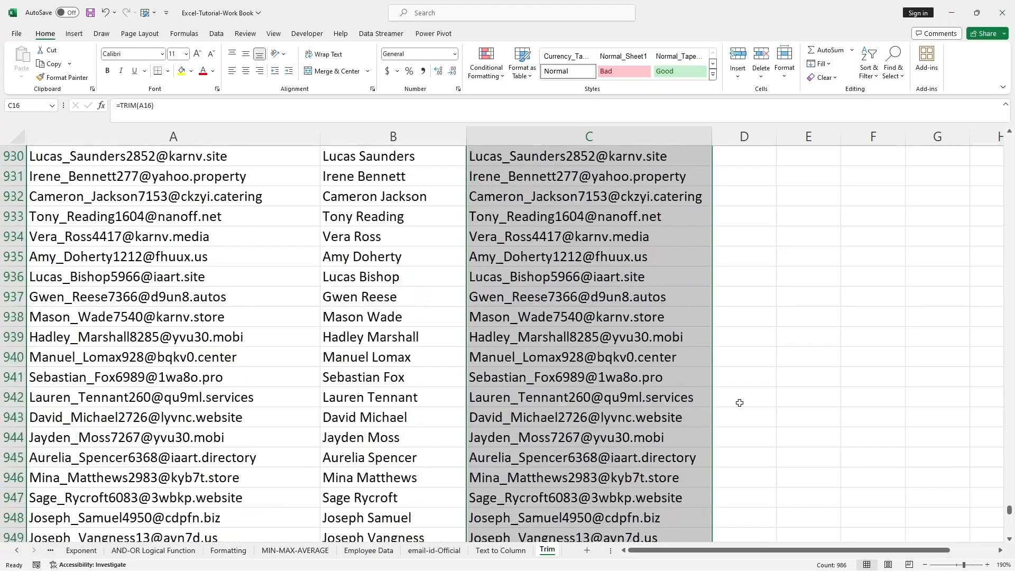
drag(1008, 497, 1004, 133)
click(667, 210)
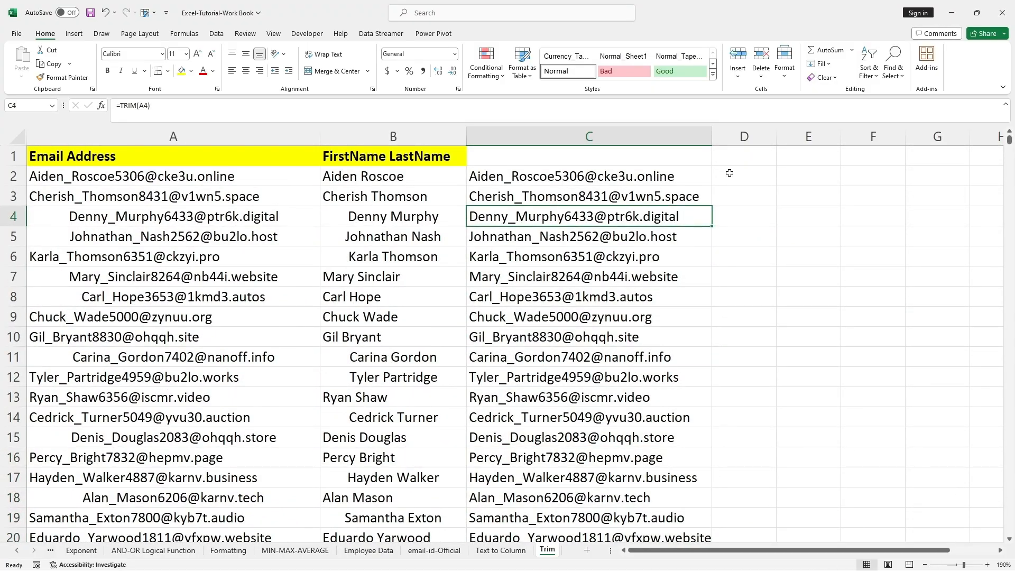
click(727, 176)
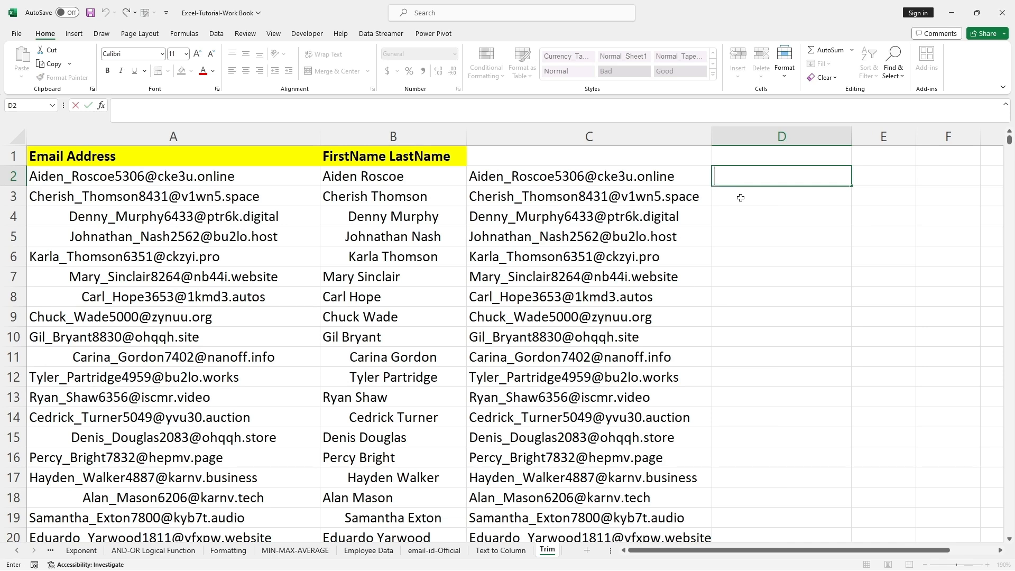
text(=trim)
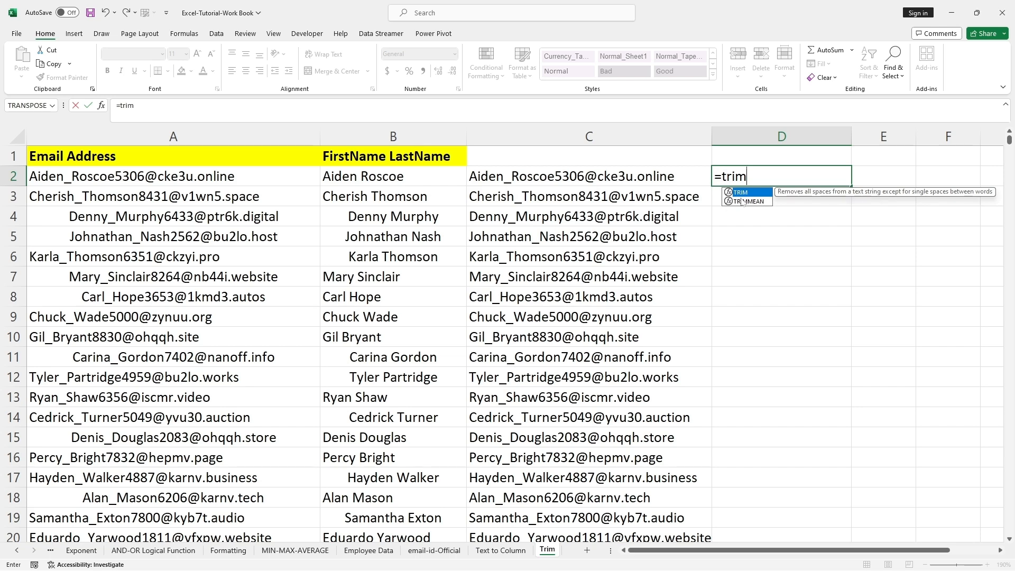
text(()
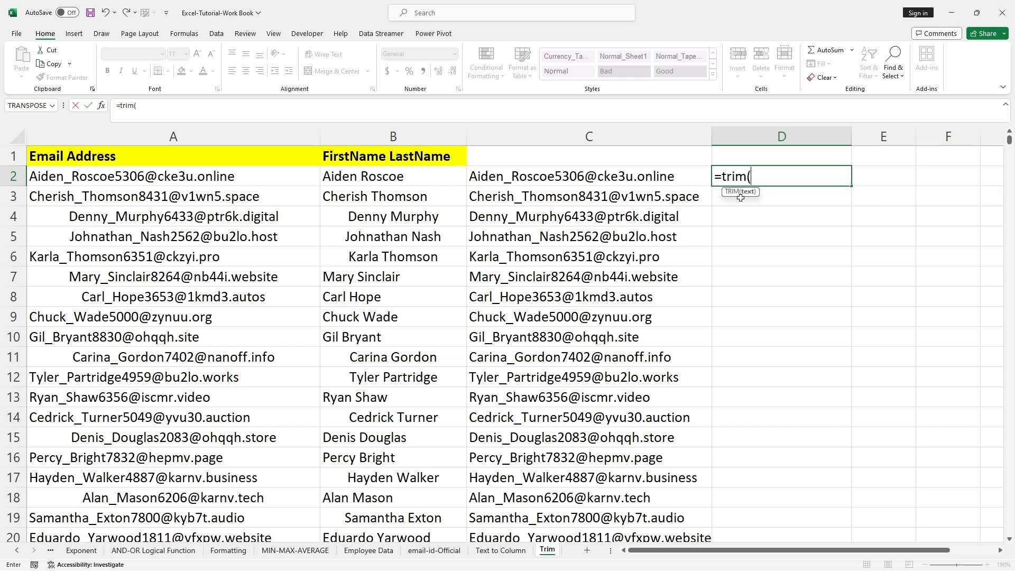
click(373, 176)
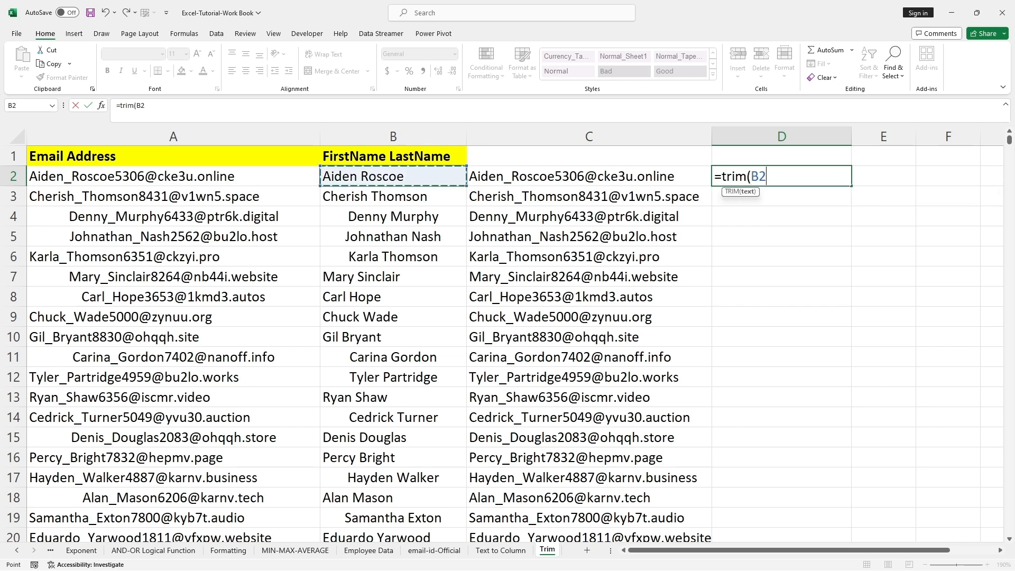
text())
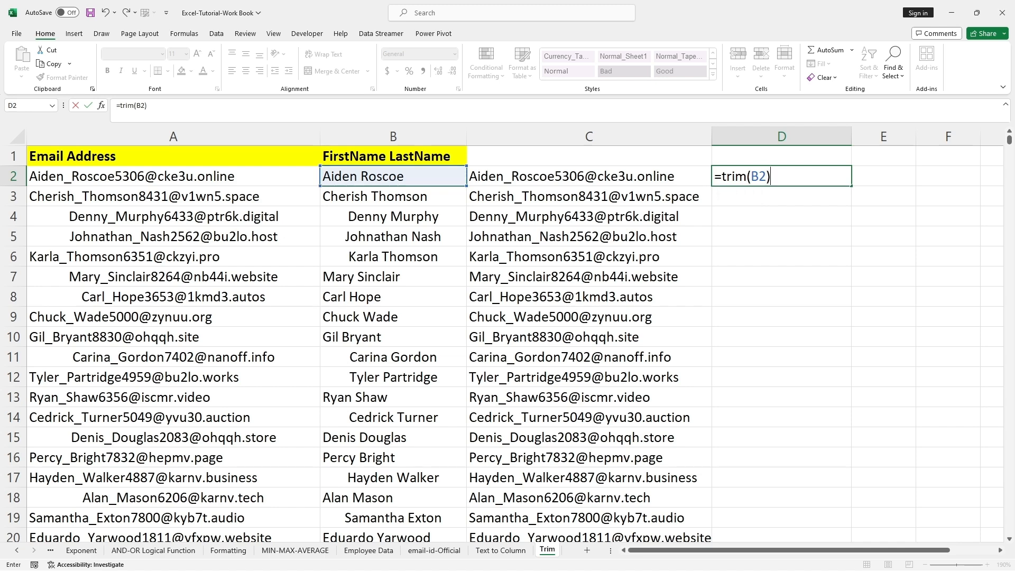
key(Return)
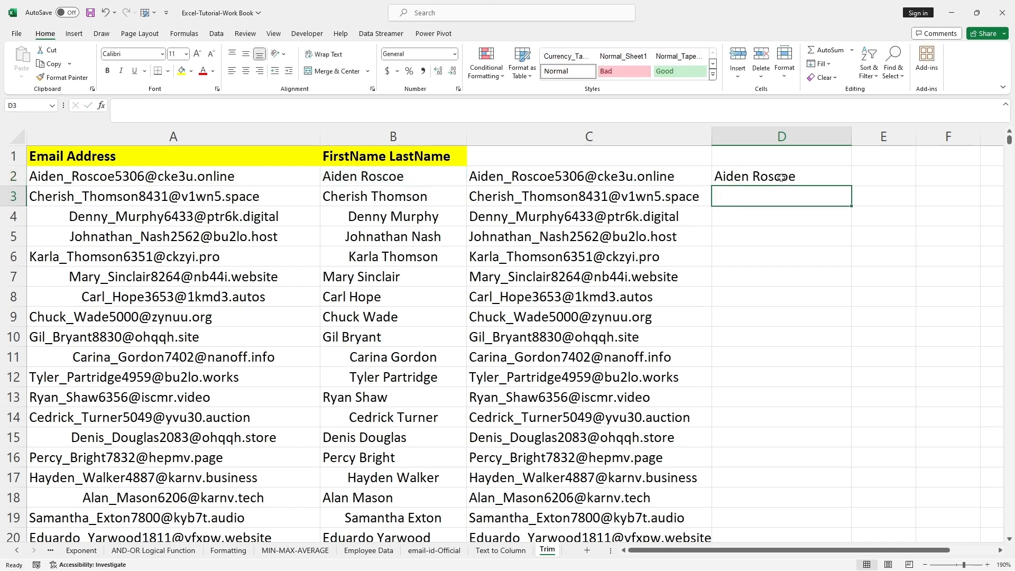
Fill the formula in D2 down to row 12
click(781, 177)
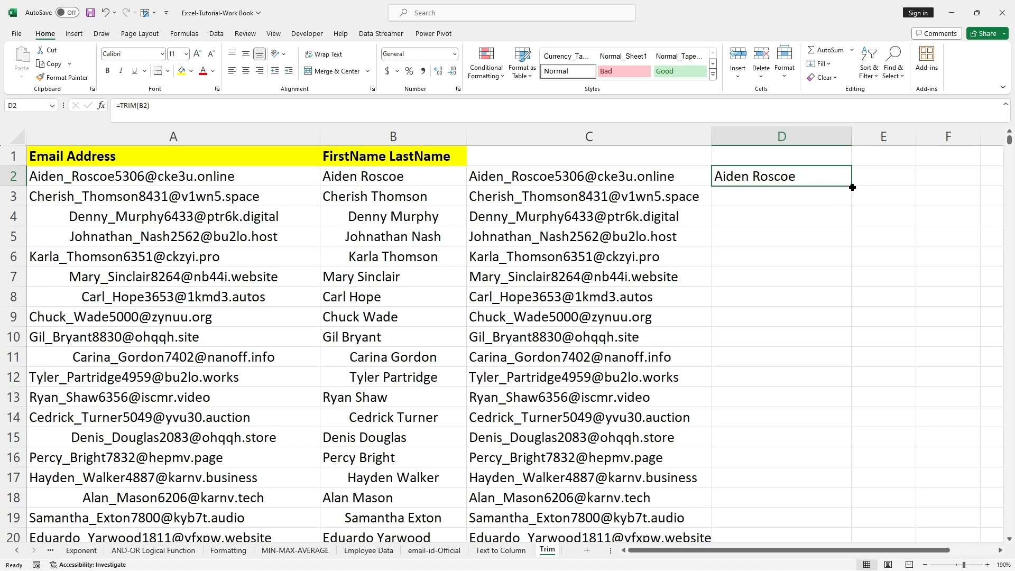
drag(851, 186, 852, 381)
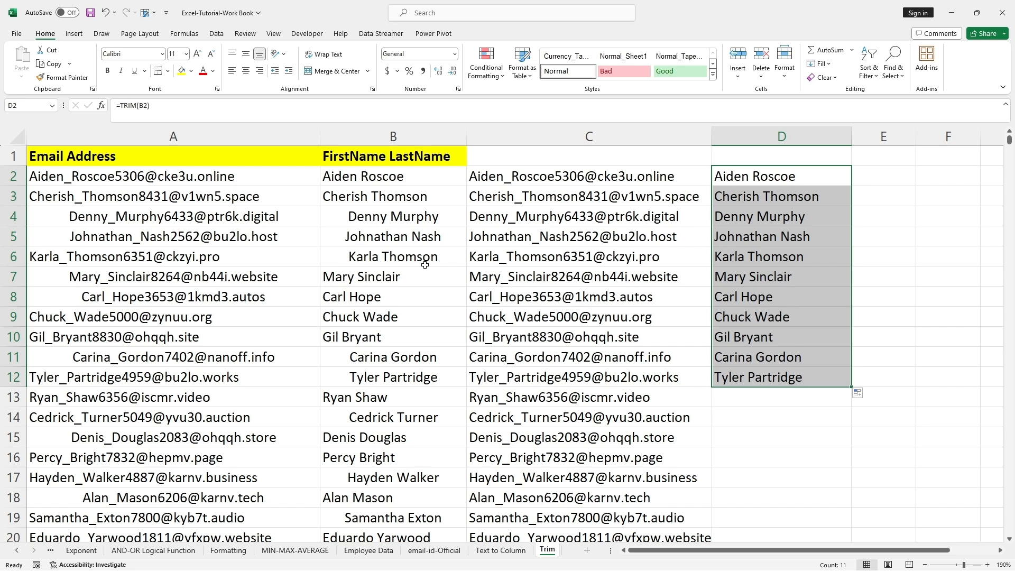
click(755, 242)
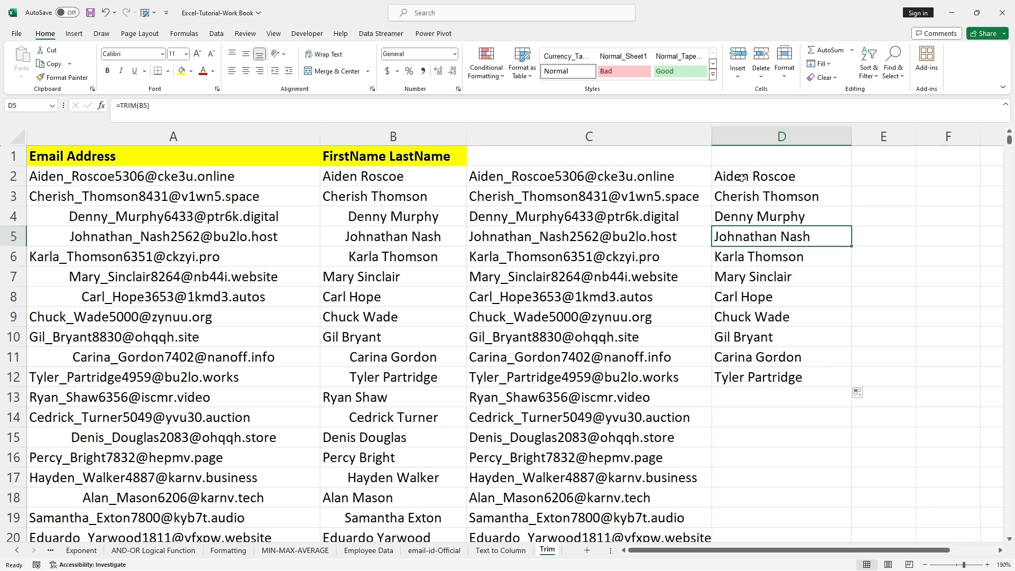
drag(741, 178, 793, 380)
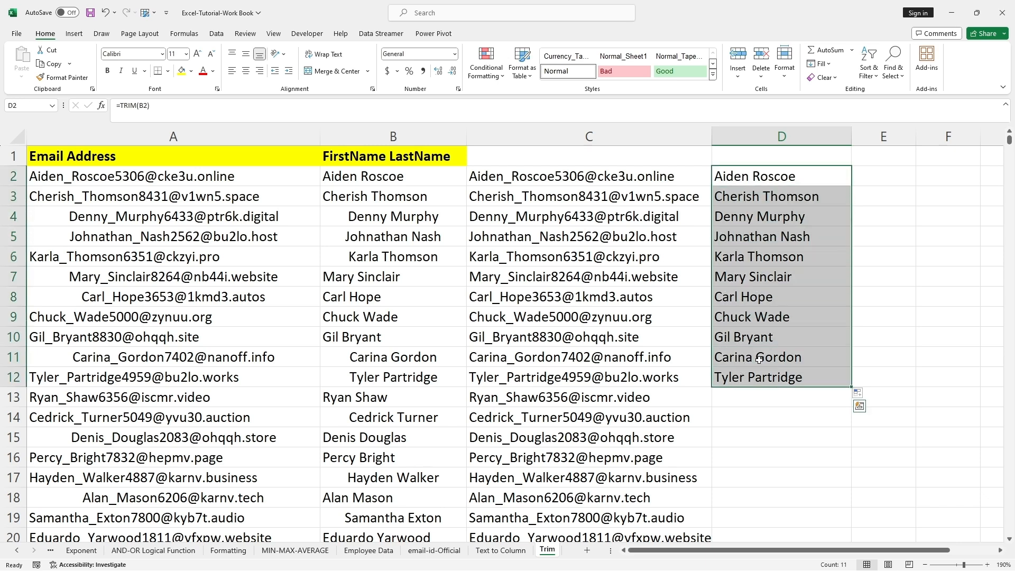
Extend the TRIM formula from D12 down to the last data row in column D
click(809, 316)
scroll(809, 315, down, 3)
click(824, 196)
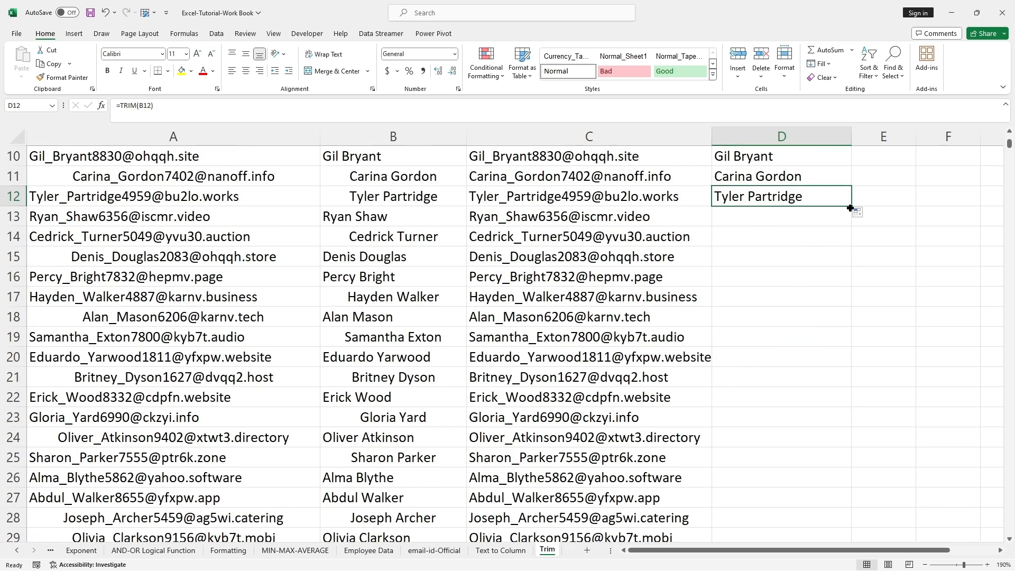
drag(850, 208, 832, 502)
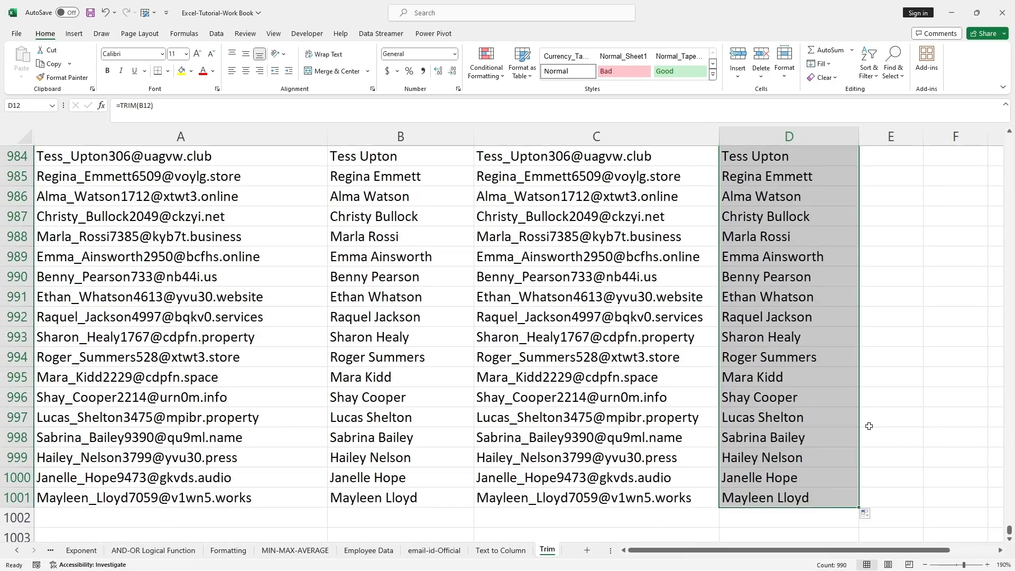
Select the trimmed results in C2:D1001 and copy them
scroll(868, 426, up, 3)
drag(1008, 529, 1009, 136)
click(761, 217)
click(527, 177)
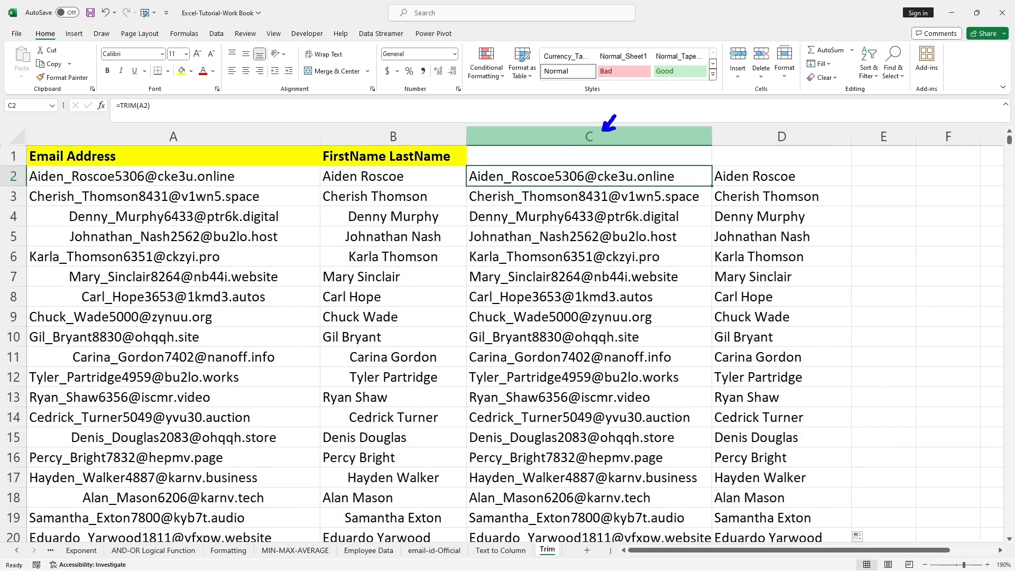
drag(760, 114, 770, 127)
mouse_move(150, 118)
mouse_down()
mouse_move(145, 129)
mouse_move(153, 111)
mouse_up()
key(Escape)
click(512, 209)
click(494, 177)
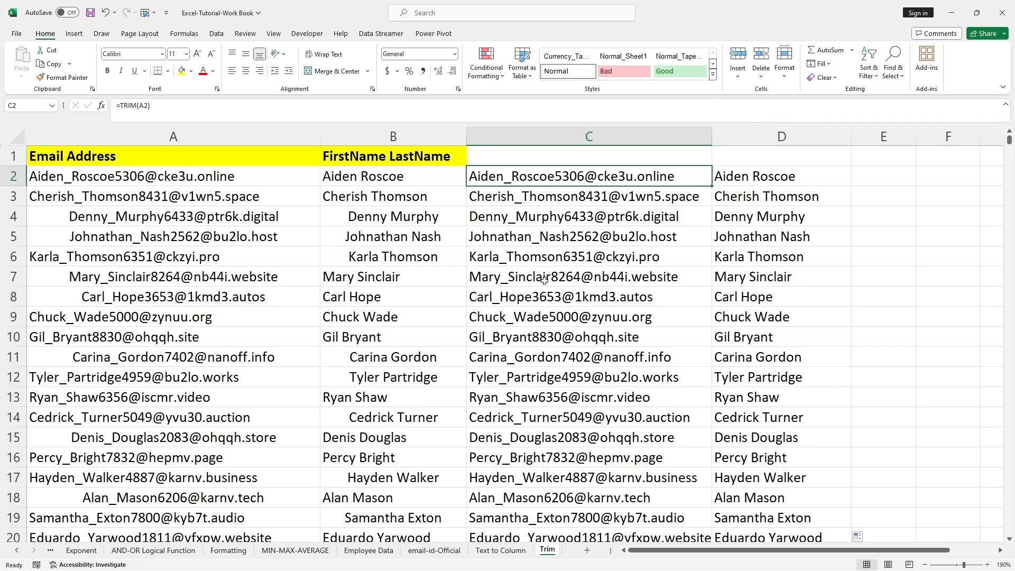
key(shift+Right)
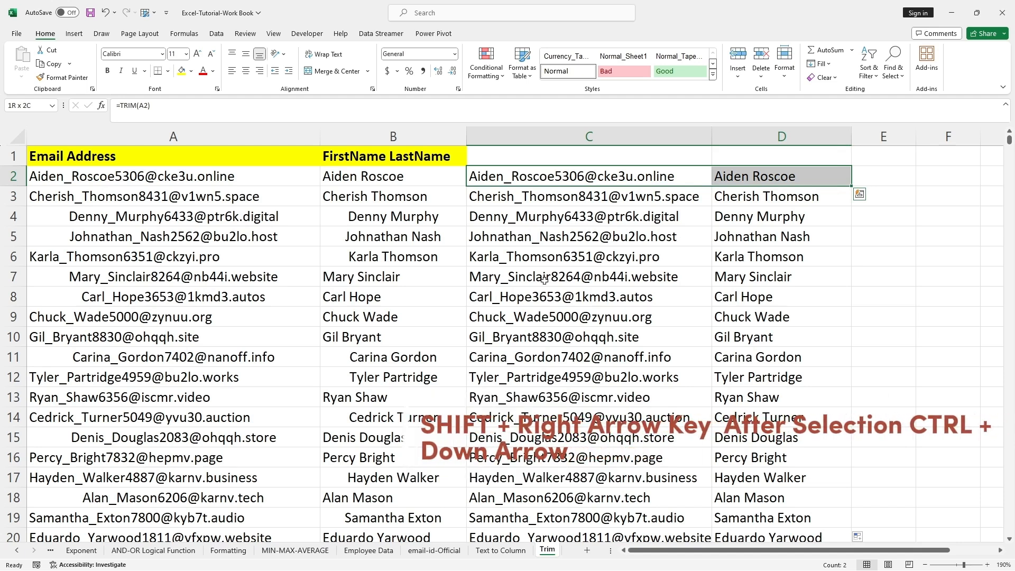
key(ctrl)
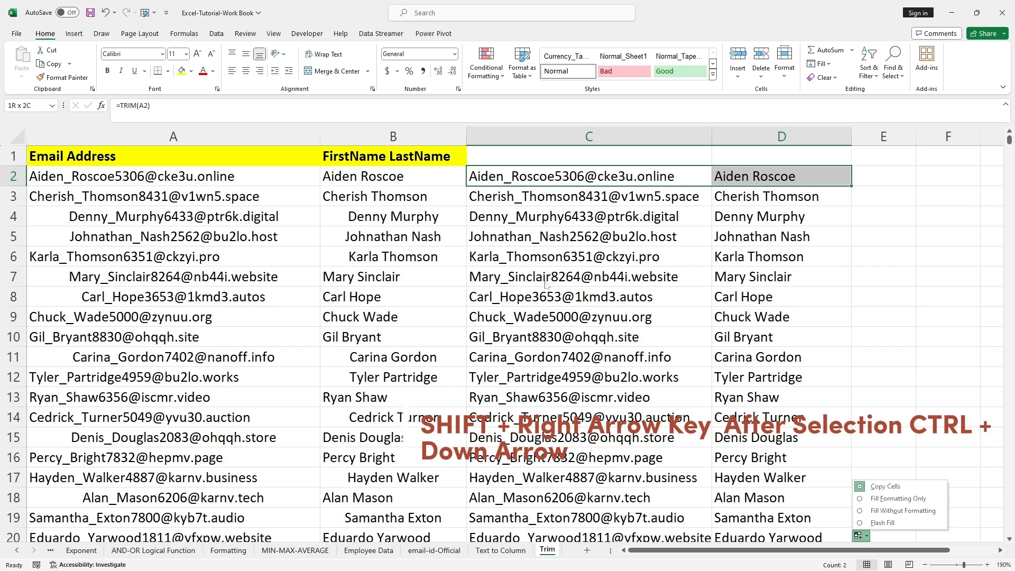
key(Down)
key(Return)
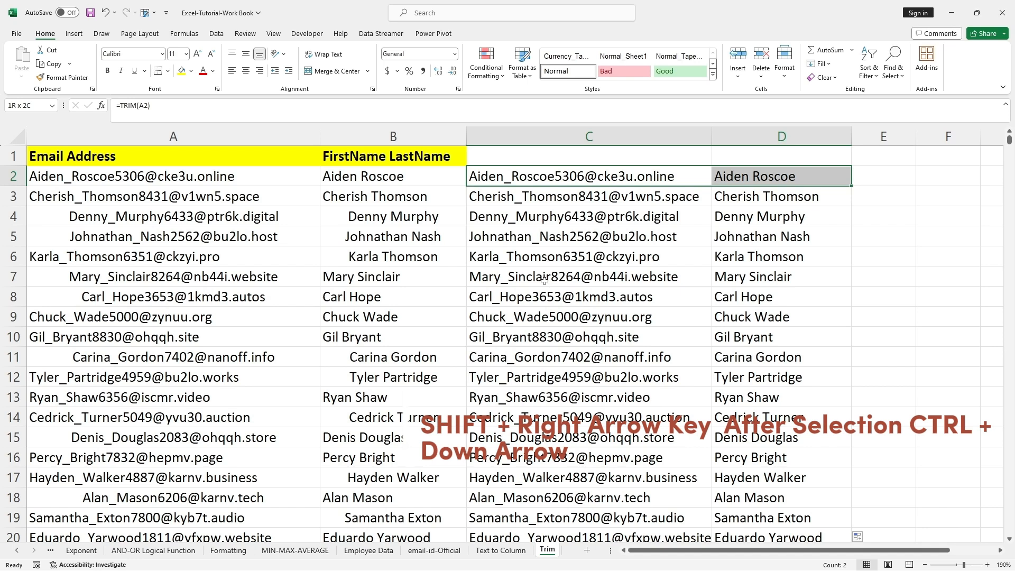
key(shift+Right)
key(shift+Left)
key(ctrl+shift+Down)
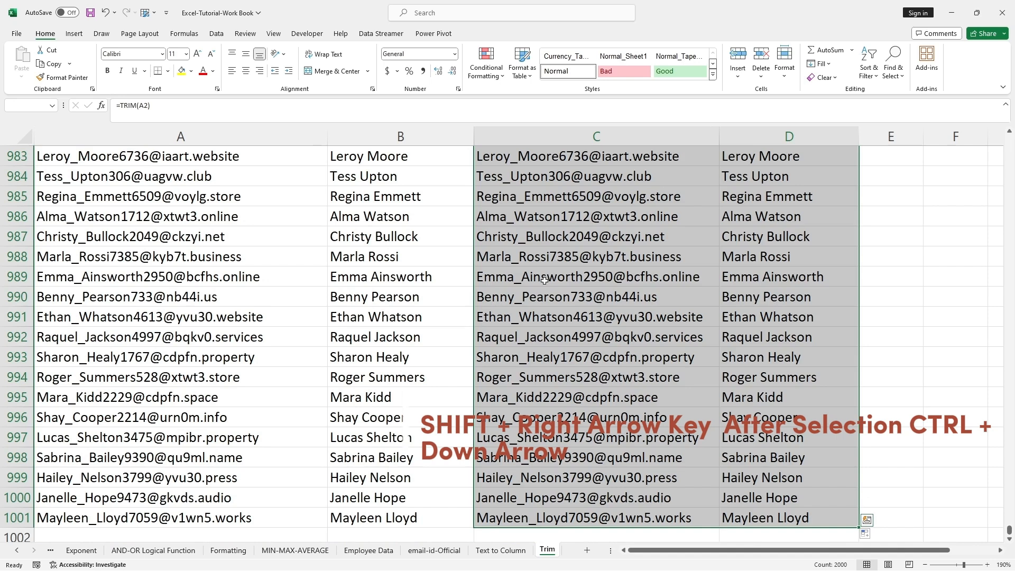
key(ctrl+c)
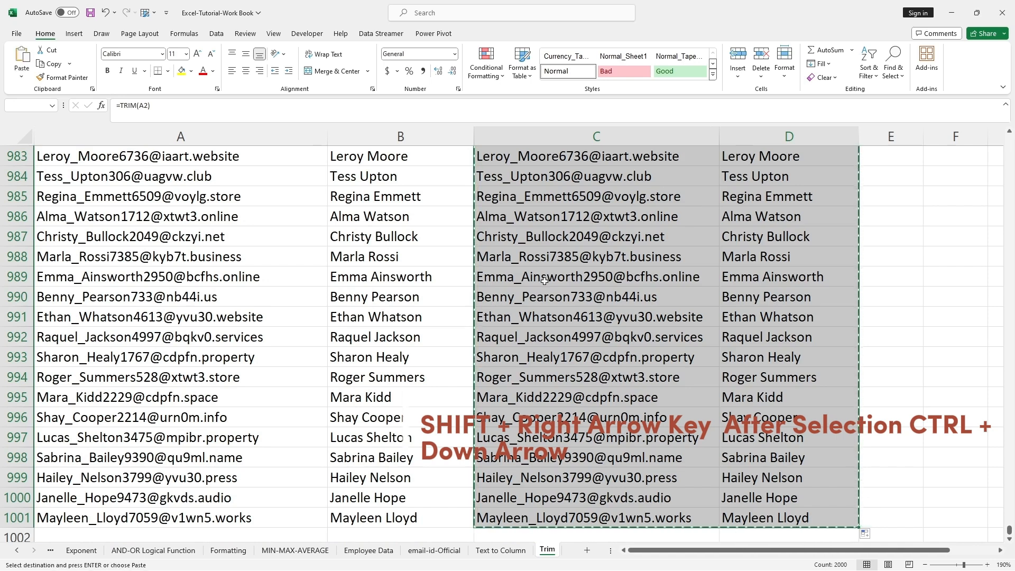
Paste the copied range back over itself as values only
right_click(549, 210)
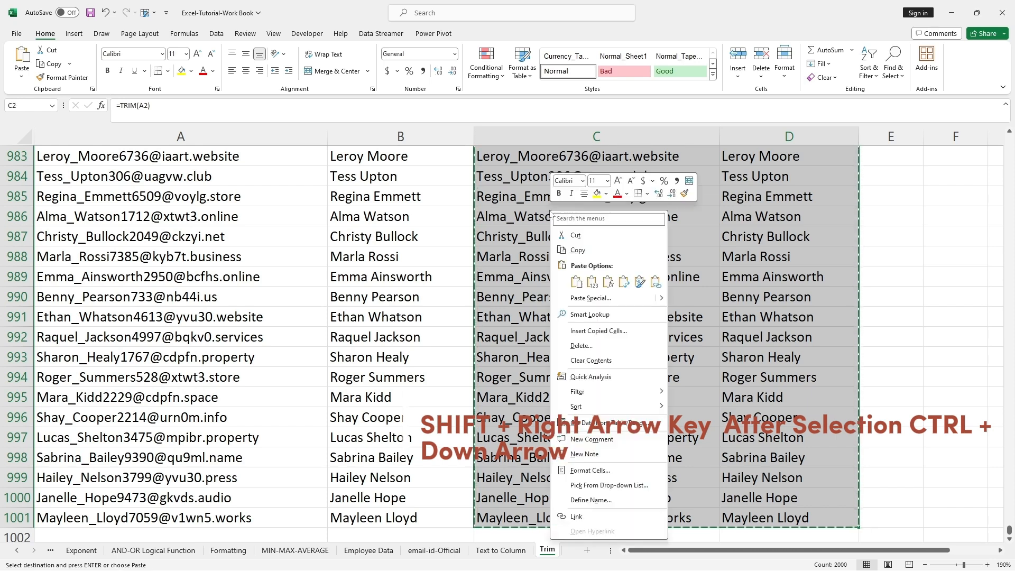
click(593, 285)
click(607, 275)
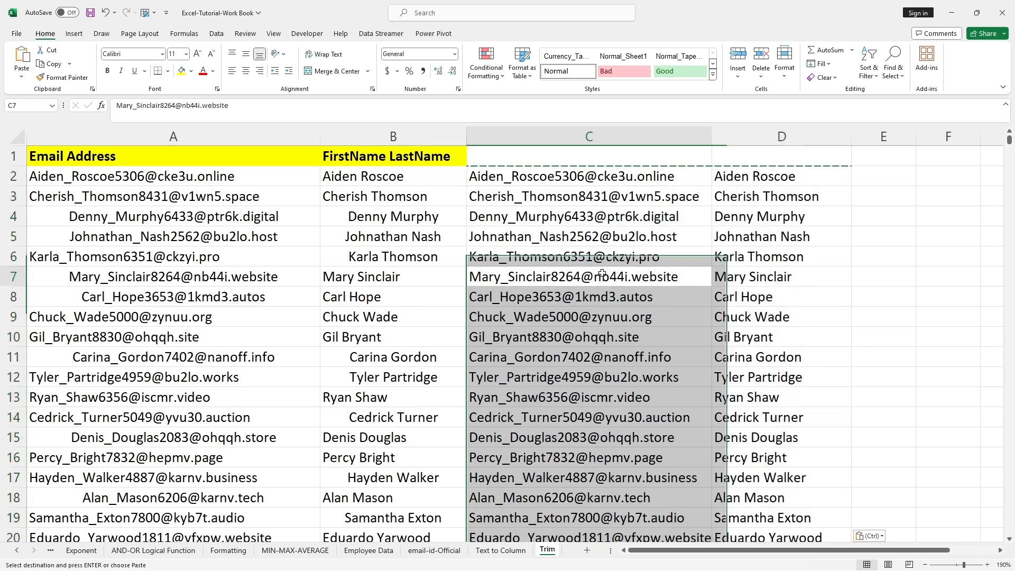
click(558, 181)
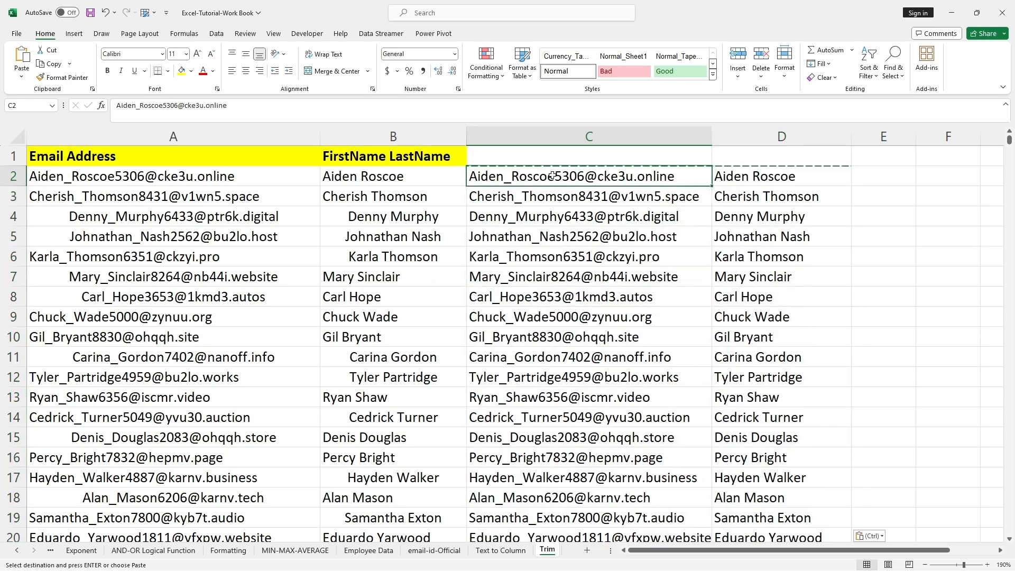
key(Escape)
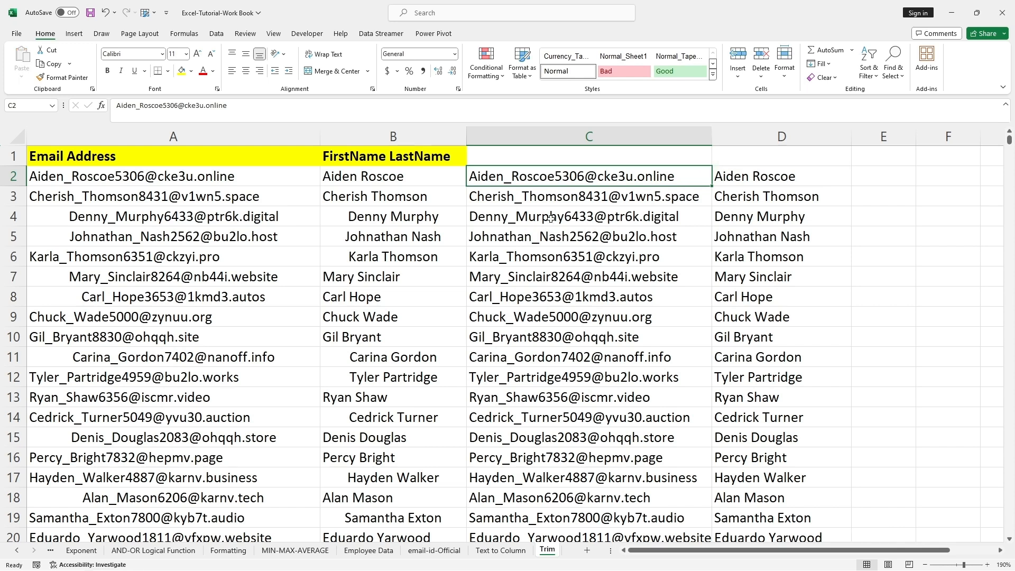
Left-align the original data in columns A and B from row 2 to row 1001
click(551, 219)
click(535, 179)
scroll(199, 260, down, 5)
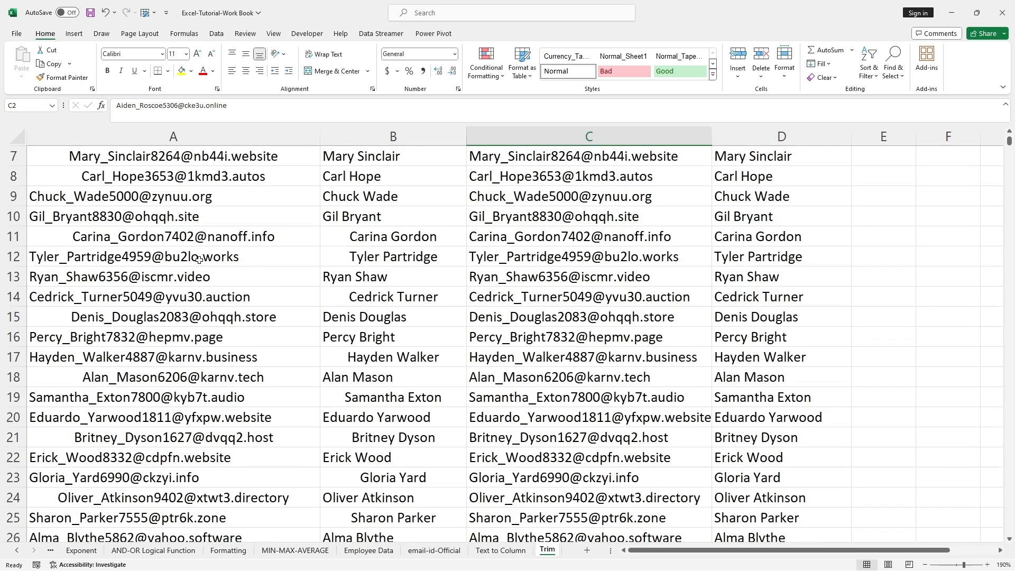
scroll(198, 258, up, 5)
click(197, 257)
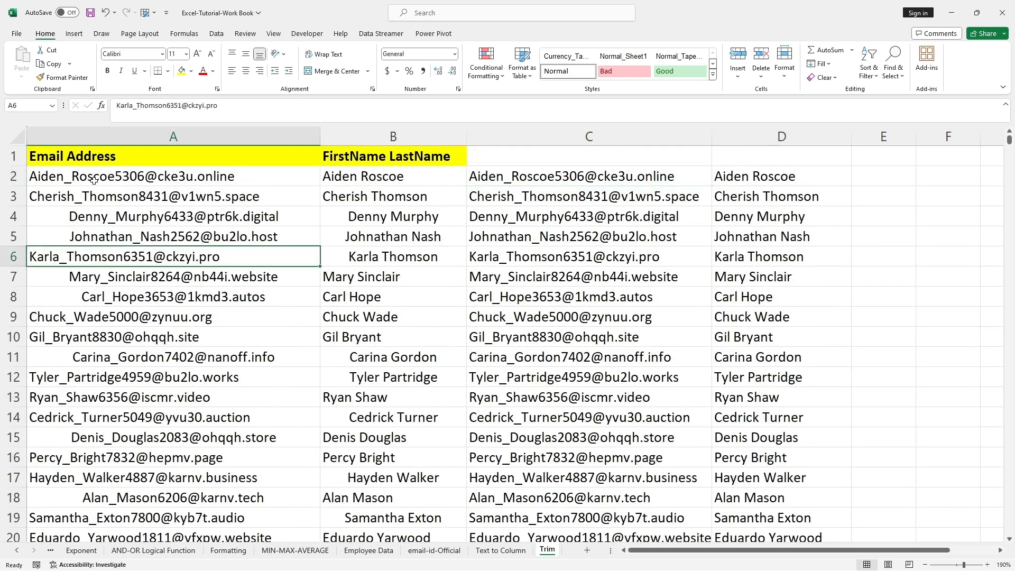
drag(44, 174, 351, 498)
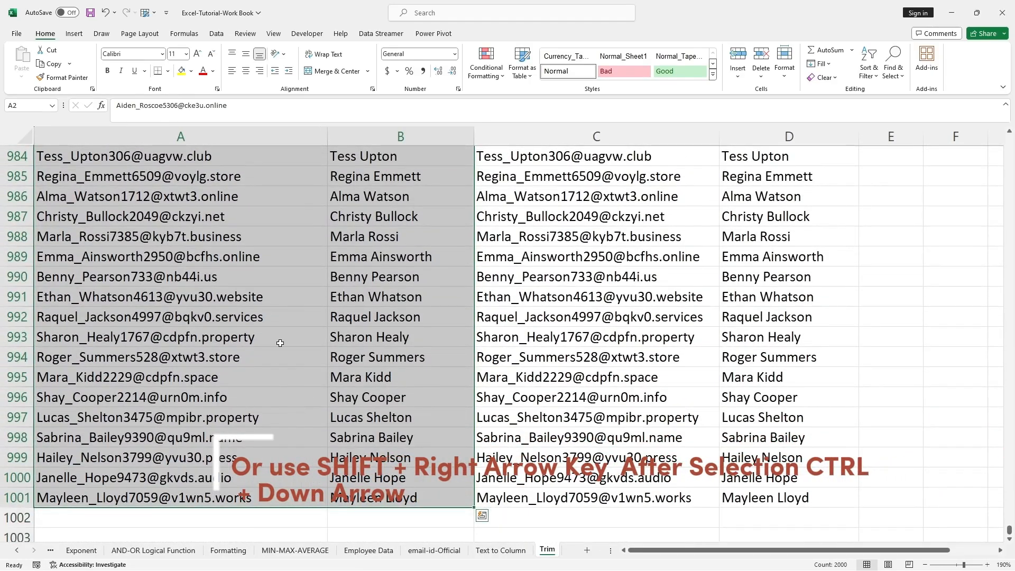
scroll(281, 342, up, 4)
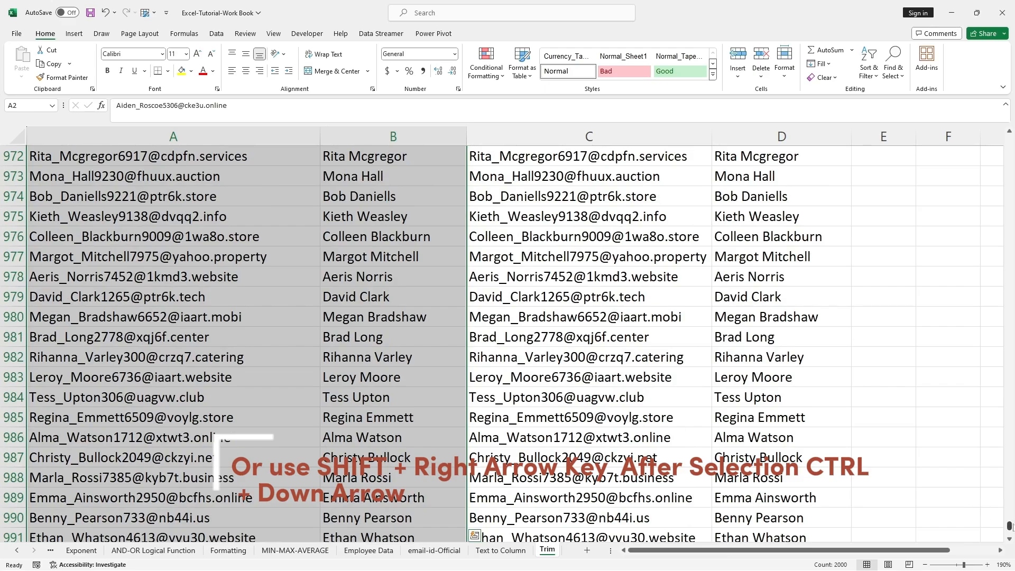
drag(1008, 526, 1009, 138)
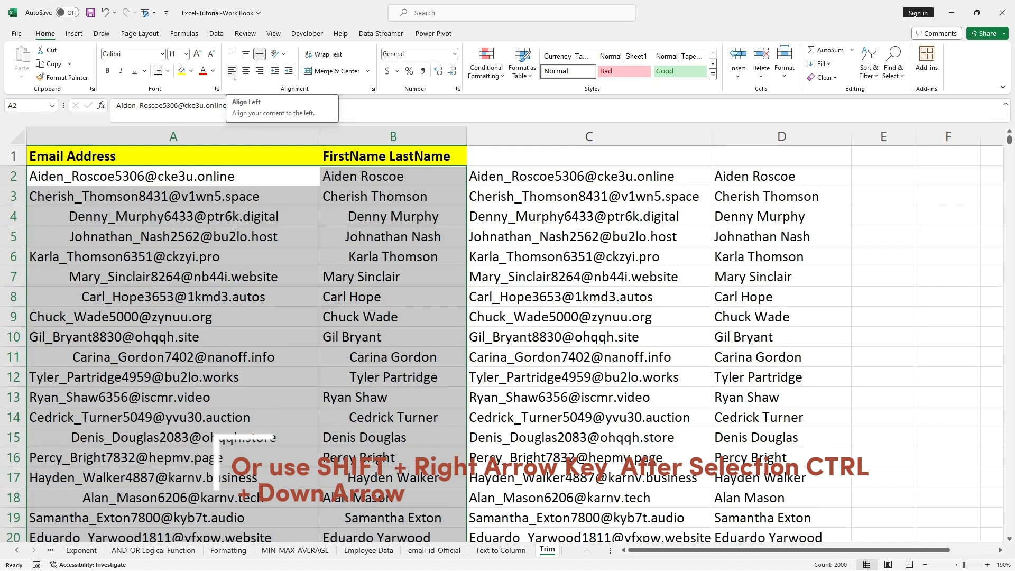
mouse_move(221, 63)
mouse_down()
mouse_move(242, 64)
mouse_move(243, 83)
mouse_up()
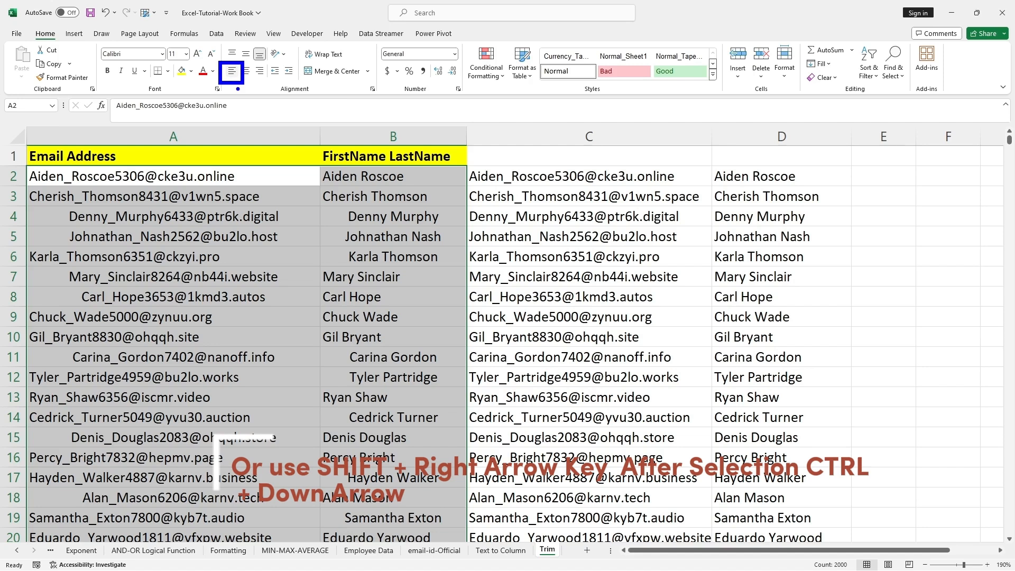
click(232, 71)
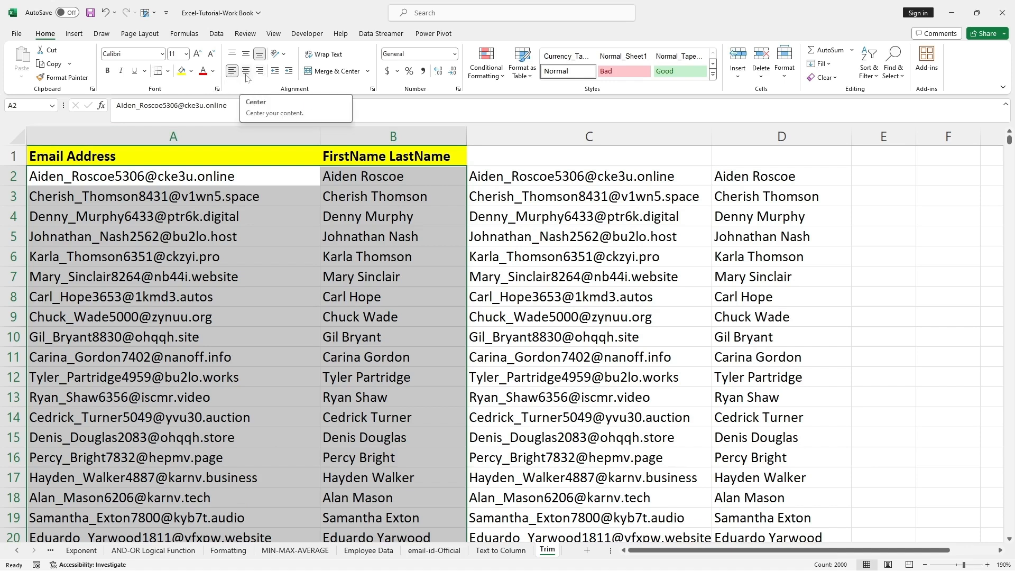
Copy the headers Email Address and FirstName LastName from A1:B1 into C1:D1
click(205, 197)
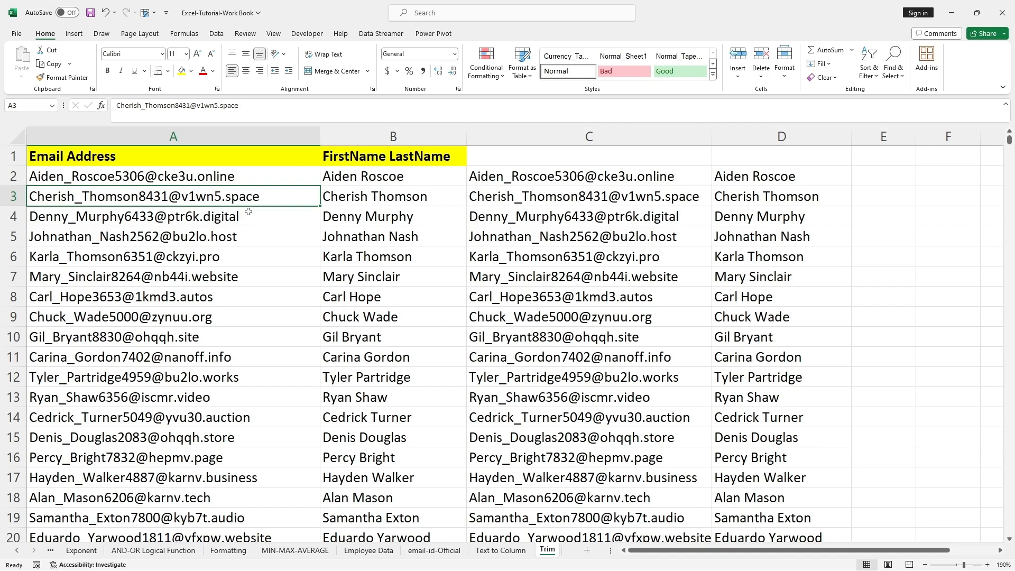
click(234, 175)
drag(119, 158, 354, 134)
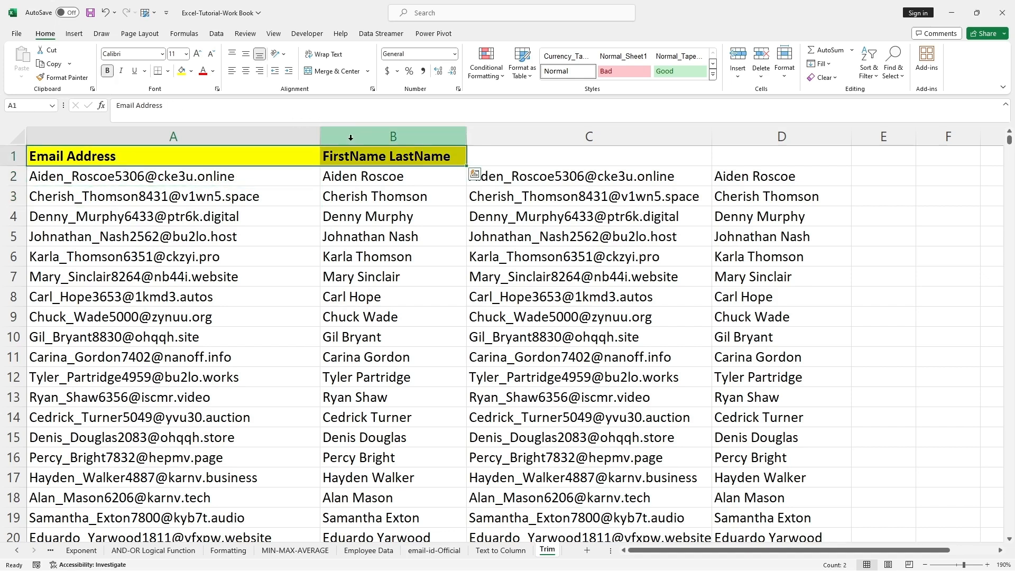
key(ctrl+c)
click(550, 153)
key(ctrl+v)
Delete the original untrimmed columns A and B
click(510, 207)
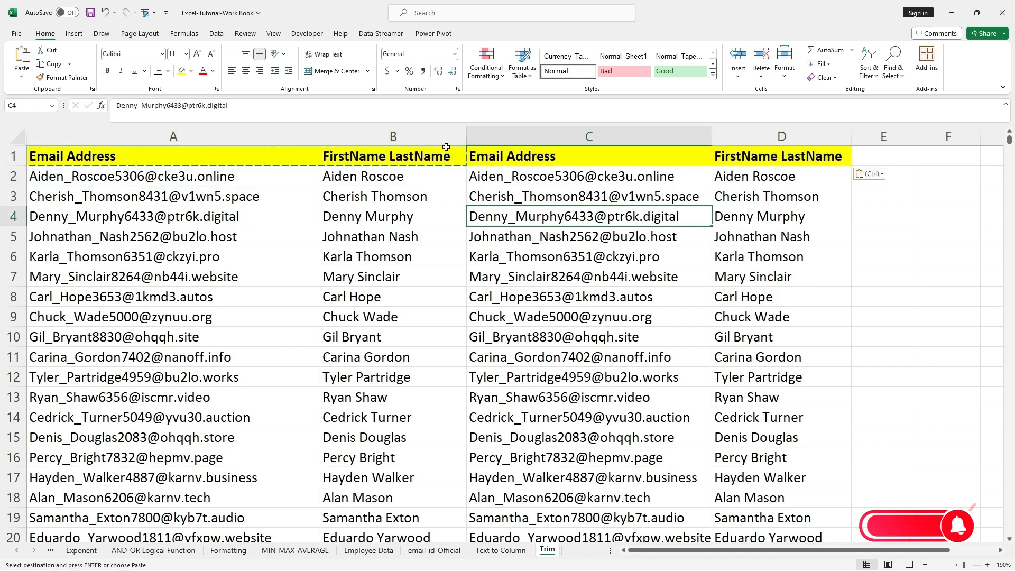
drag(393, 136, 188, 139)
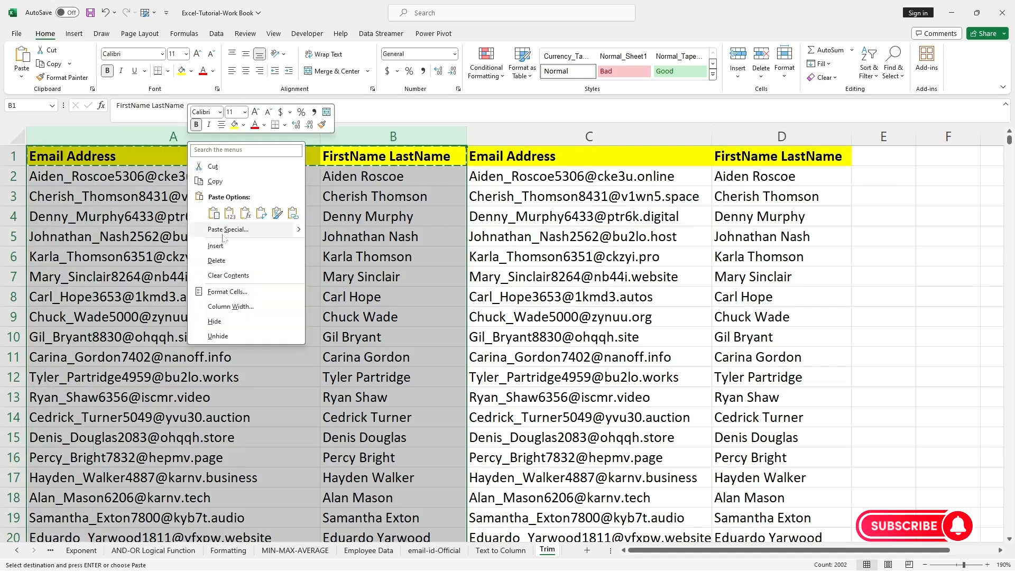
click(233, 244)
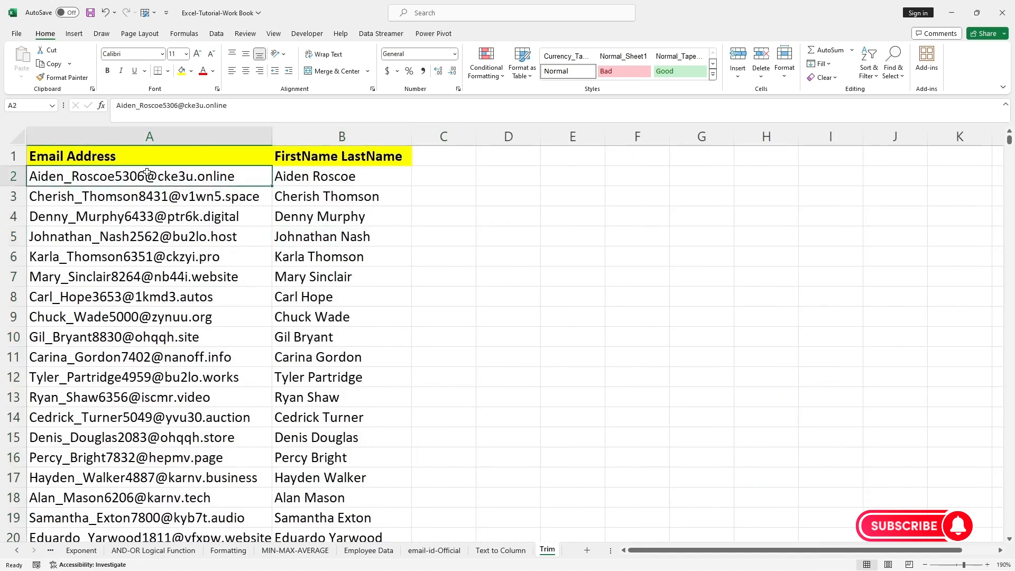
drag(256, 174, 290, 438)
click(338, 317)
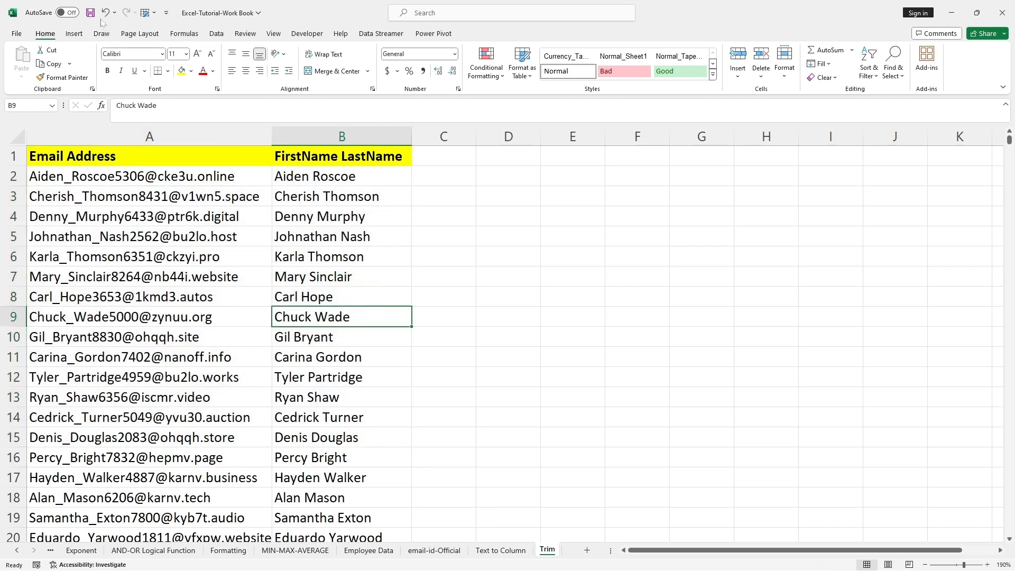